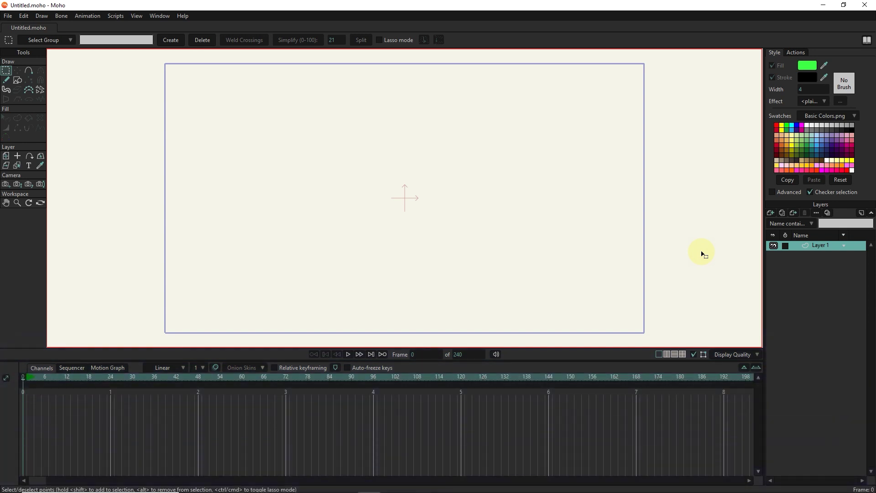
Add a new vector layer named Ball above Layer 1.
{"action": "left_click", "coordinate": [771, 212]}
{"action": "left_click", "coordinate": [781, 222]}
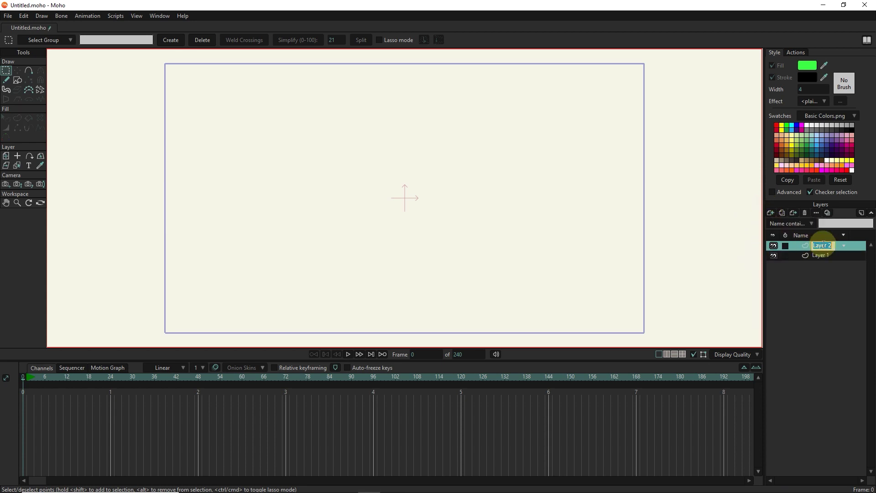
{"action": "key", "text": "Return"}
Draw a green ellipse circle, move it to the top-left, and set the layer origin at its centre.
{"action": "left_click", "coordinate": [17, 80]}
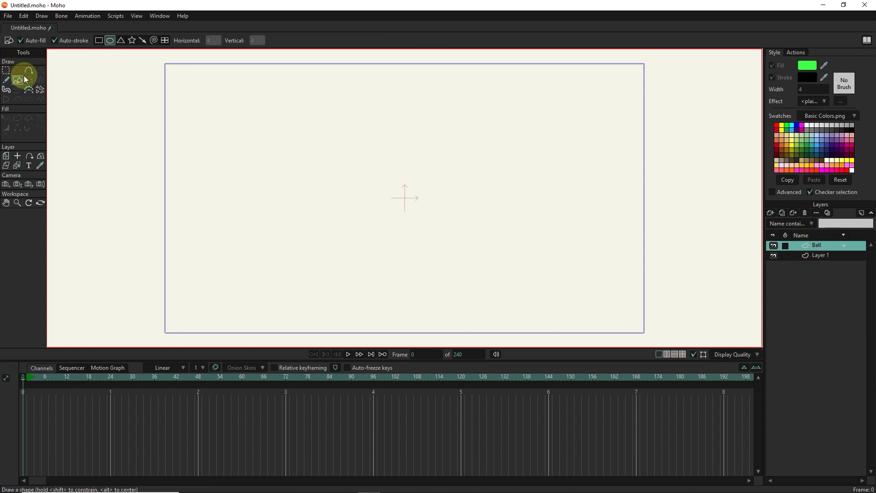
{"action": "left_click", "coordinate": [109, 40]}
{"action": "left_click_drag", "start_coordinate": [223, 125], "coordinate": [294, 177]}
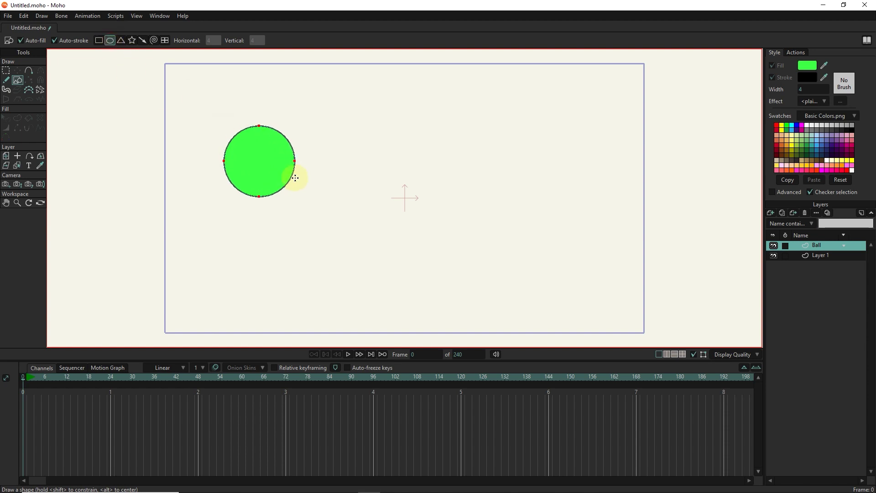
{"action": "left_click", "coordinate": [18, 72]}
{"action": "left_click_drag", "start_coordinate": [256, 174], "coordinate": [218, 123]}
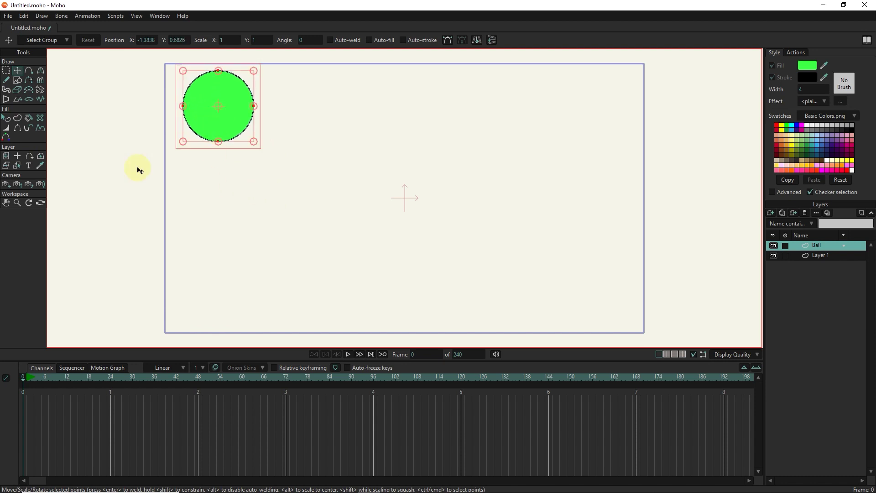
{"action": "left_click", "coordinate": [18, 156]}
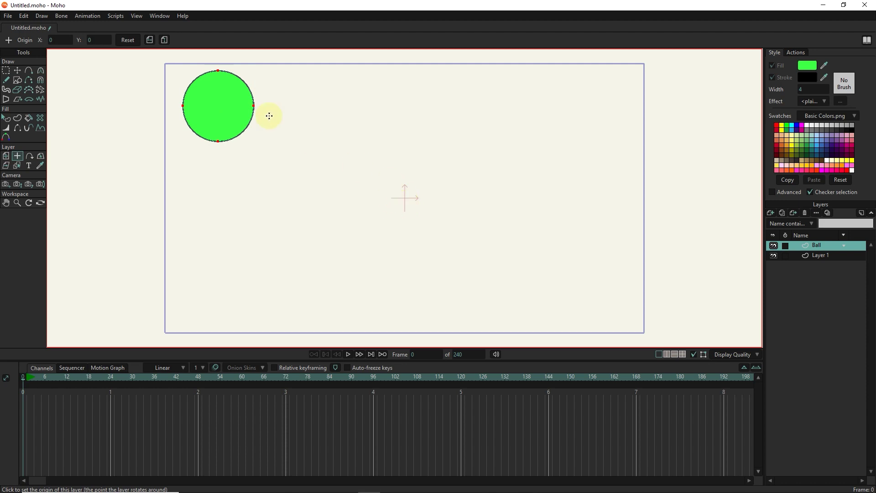
{"action": "left_click", "coordinate": [218, 105]}
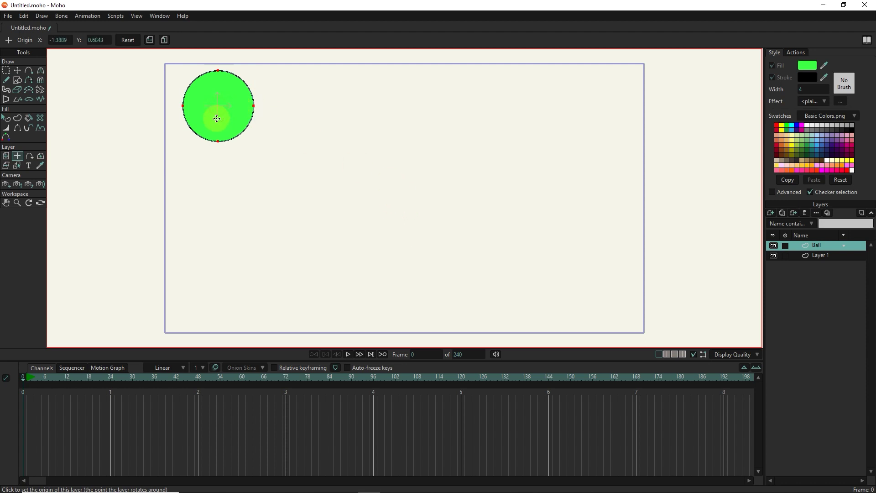
Key the ball at frame 1, then drag it to the bottom edge at frame 48.
{"action": "left_click", "coordinate": [18, 71]}
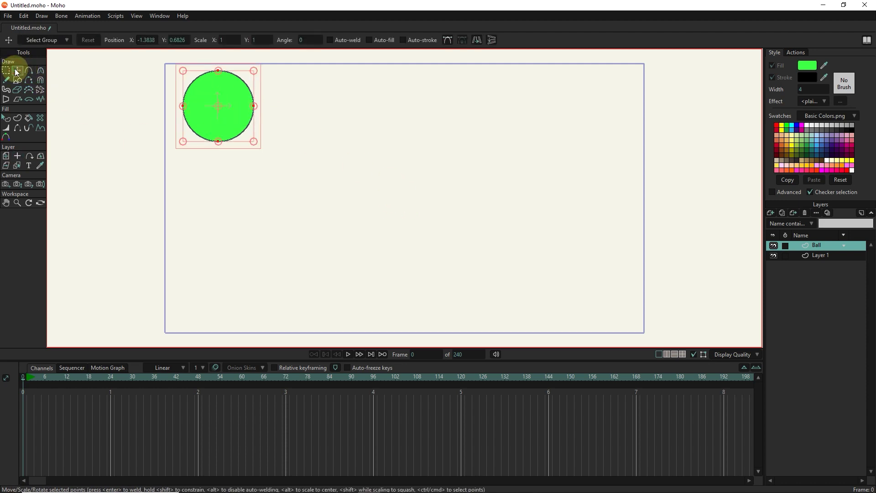
{"action": "left_click", "coordinate": [26, 380]}
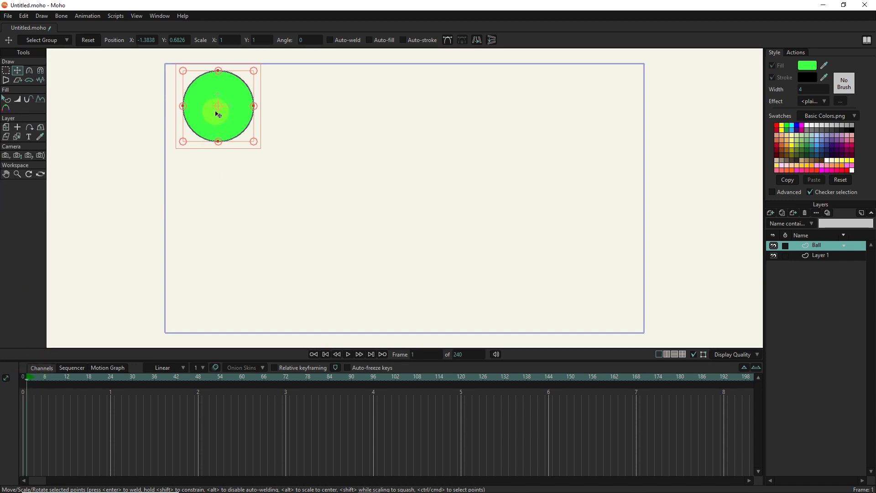
{"action": "left_click", "coordinate": [229, 123]}
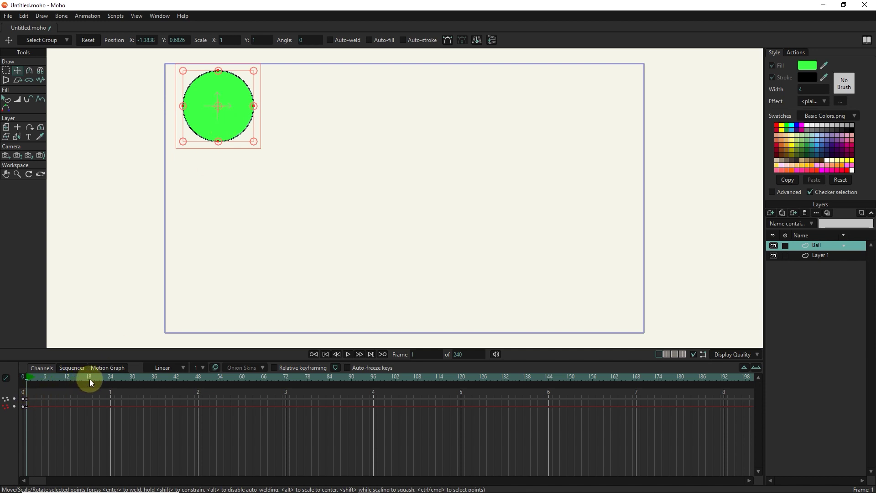
{"action": "left_click_drag", "start_coordinate": [93, 379], "coordinate": [198, 386]}
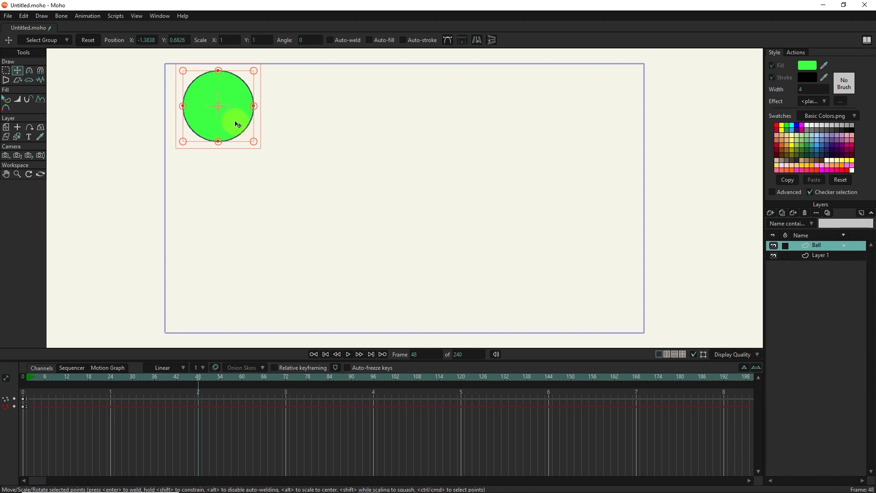
{"action": "left_click_drag", "start_coordinate": [236, 124], "coordinate": [232, 310]}
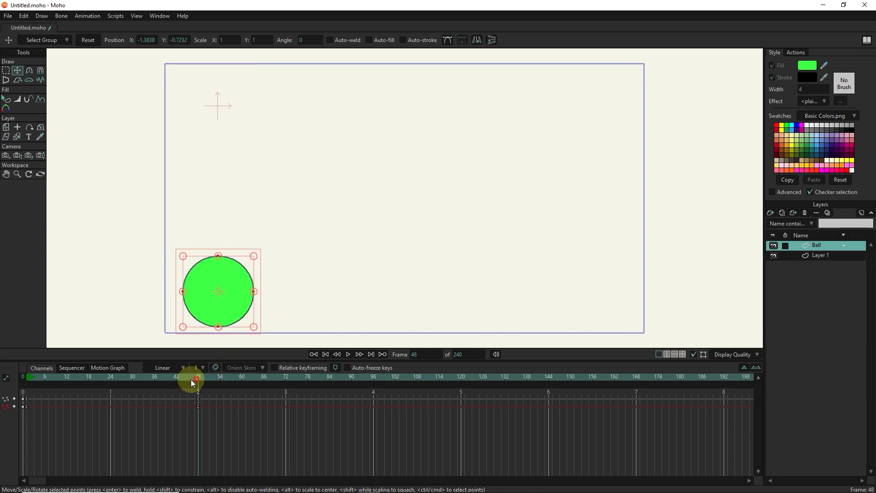
Scrub and play back the drop animation, then return to frame 0.
{"action": "mouse_move", "coordinate": [192, 380]}
{"action": "left_mouse_down"}
{"action": "mouse_move", "coordinate": [34, 377]}
{"action": "mouse_move", "coordinate": [199, 377]}
{"action": "left_mouse_up"}
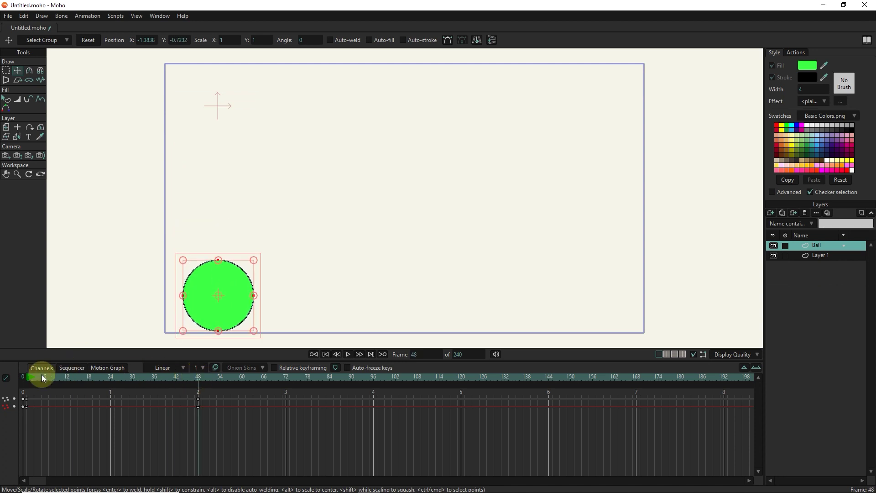
{"action": "left_click_drag", "start_coordinate": [42, 375], "coordinate": [79, 376]}
{"action": "left_click", "coordinate": [347, 355]}
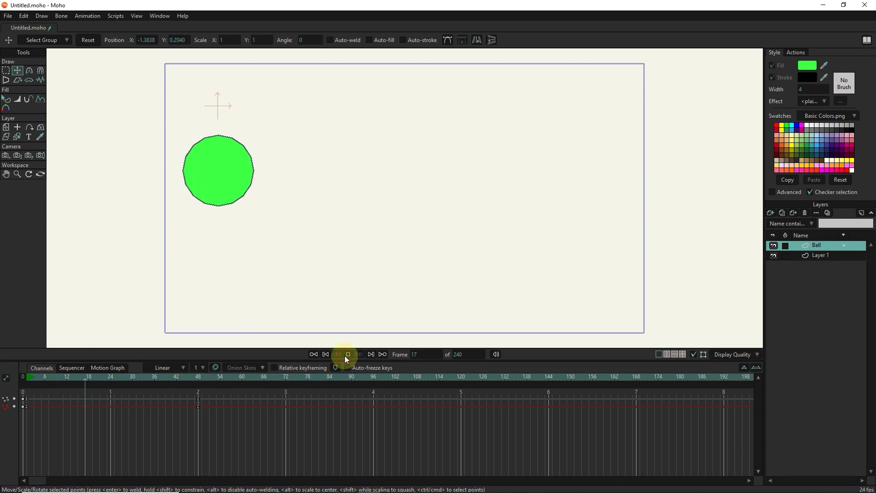
{"action": "left_click", "coordinate": [347, 357]}
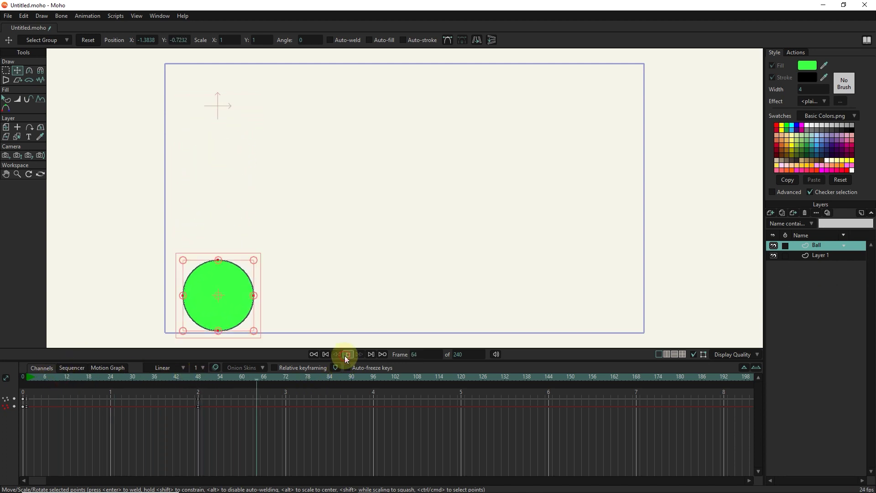
{"action": "left_click_drag", "start_coordinate": [184, 376], "coordinate": [10, 379]}
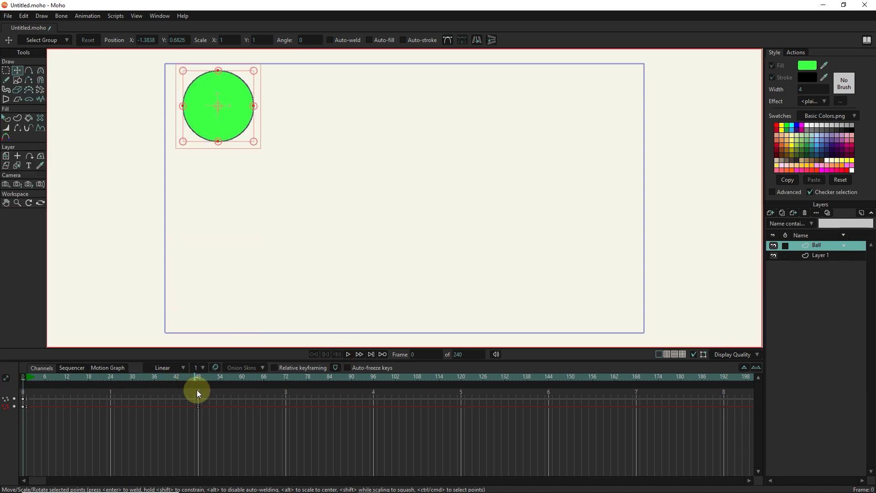
Select the ball's keyframes and apply Bounce interpolation from the keyframe context menu.
{"action": "left_click_drag", "start_coordinate": [203, 393], "coordinate": [25, 416]}
{"action": "right_click", "coordinate": [198, 400]}
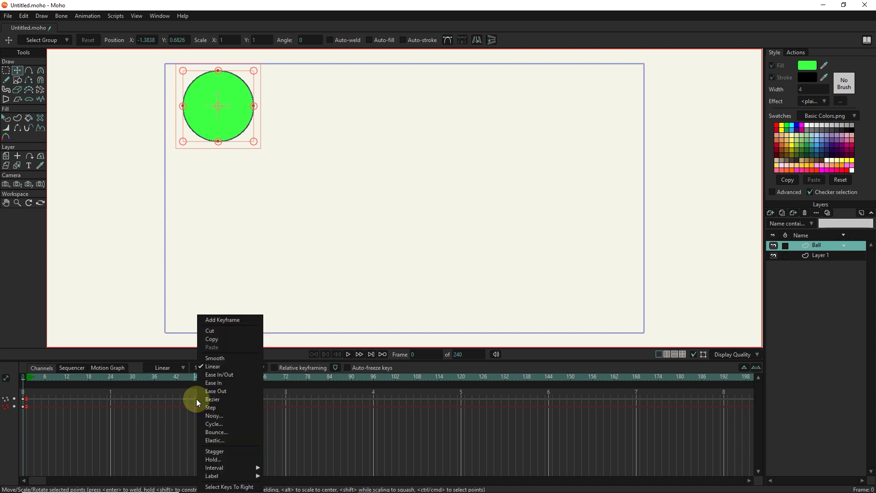
{"action": "left_click", "coordinate": [216, 432]}
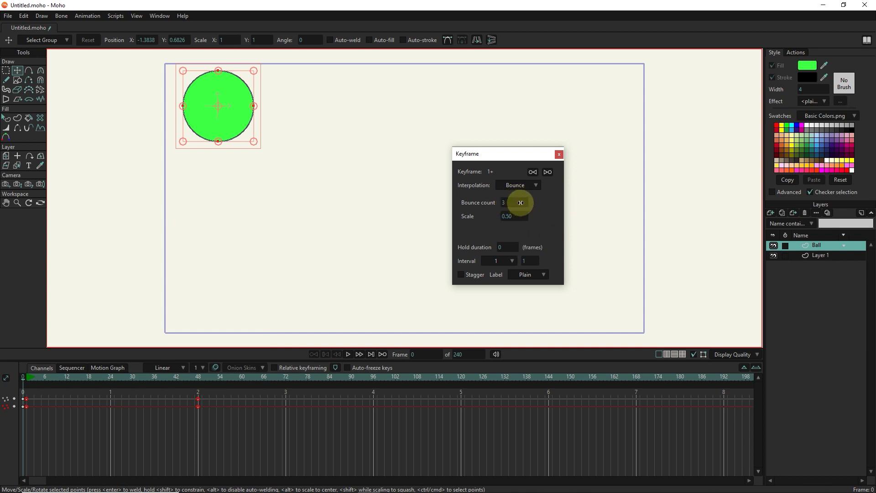
Set the Bounce count to 5 and try a 15-frame hold duration on the frame-0 keyframes.
{"action": "left_click_drag", "start_coordinate": [524, 202], "coordinate": [524, 203]}
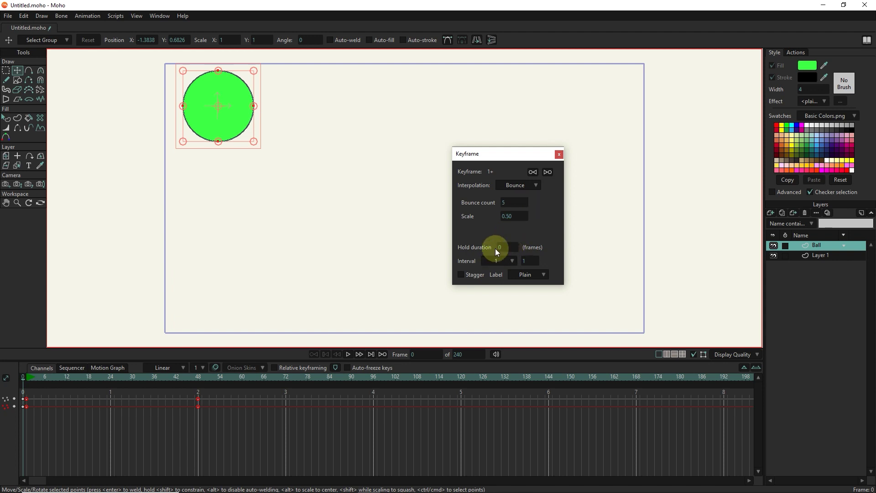
{"action": "left_click_drag", "start_coordinate": [48, 397], "coordinate": [26, 414]}
{"action": "left_click_drag", "start_coordinate": [506, 248], "coordinate": [574, 250]}
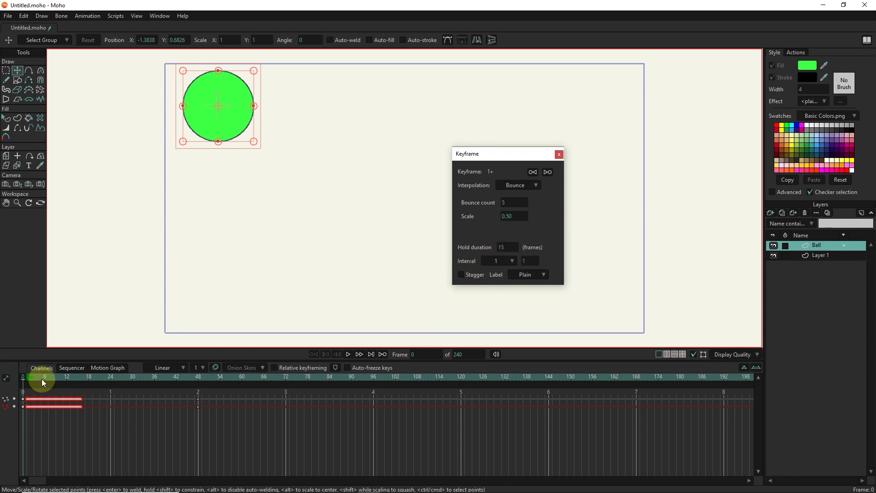
Play back the bounce, then reset hold duration to 0 and close the keyframe settings.
{"action": "left_click_drag", "start_coordinate": [41, 378], "coordinate": [62, 394]}
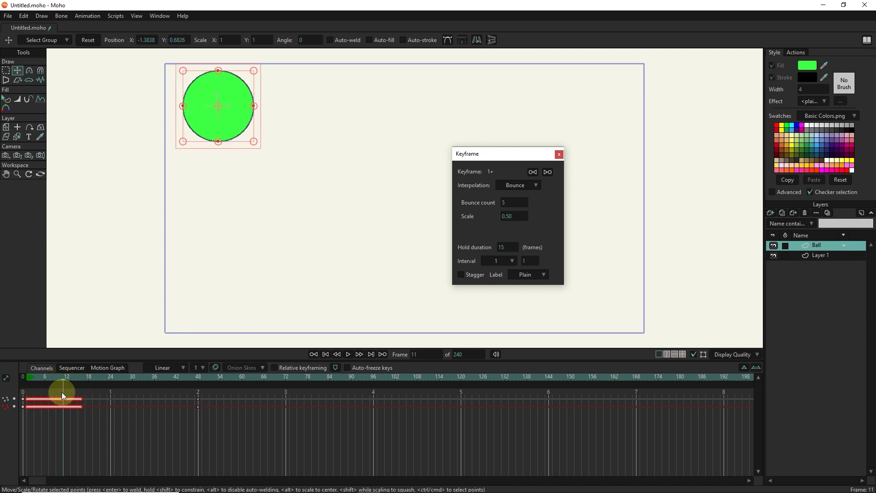
{"action": "left_click", "coordinate": [32, 378]}
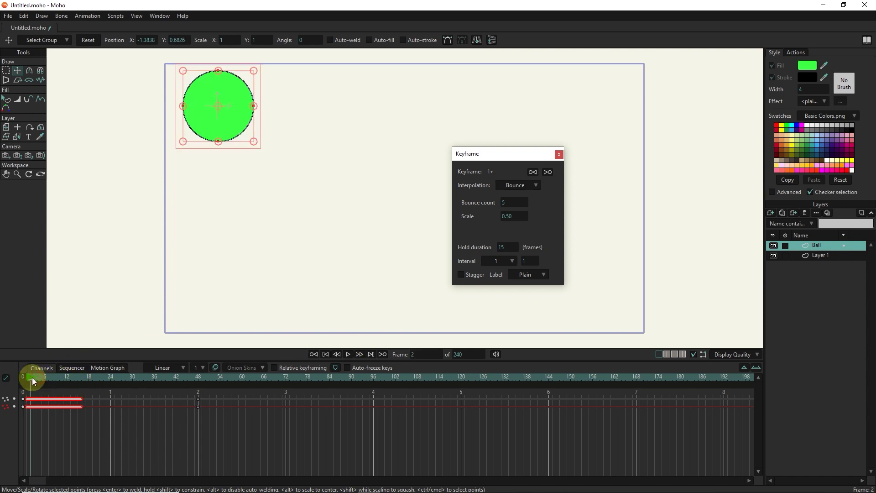
{"action": "left_click", "coordinate": [349, 355]}
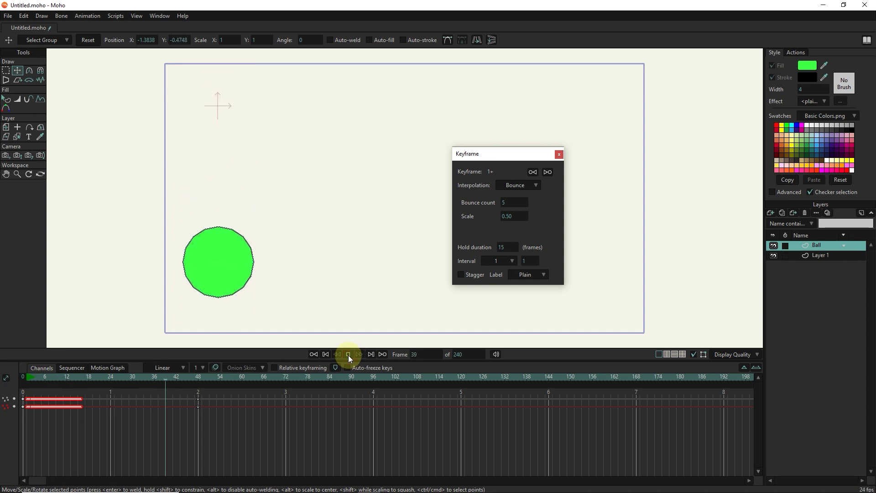
{"action": "left_click", "coordinate": [348, 354]}
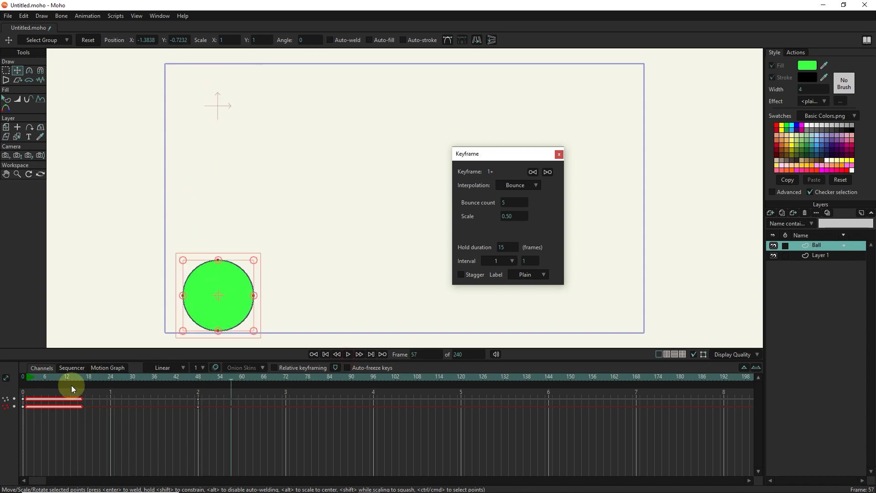
{"action": "left_click", "coordinate": [22, 376]}
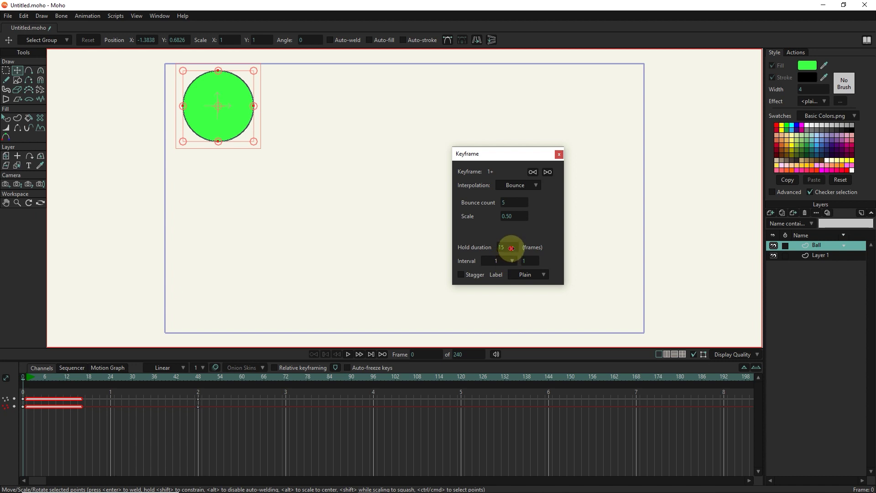
{"action": "left_click_drag", "start_coordinate": [511, 249], "coordinate": [360, 255]}
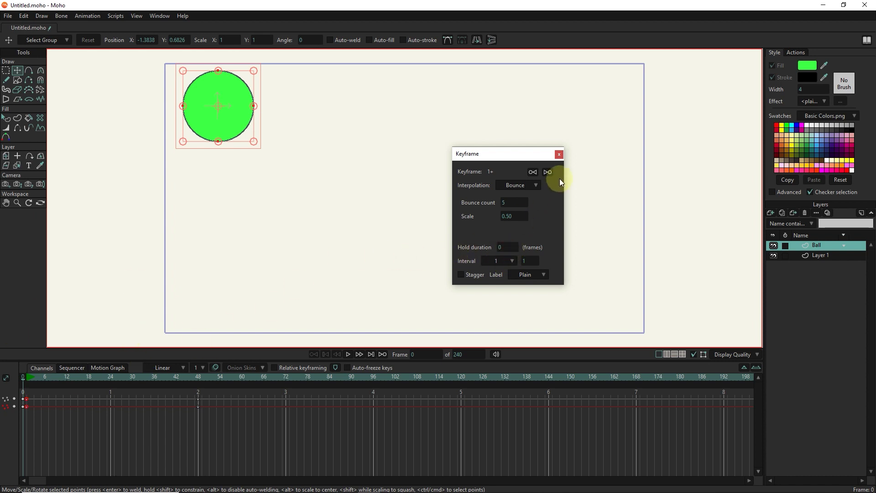
{"action": "left_click", "coordinate": [558, 155]}
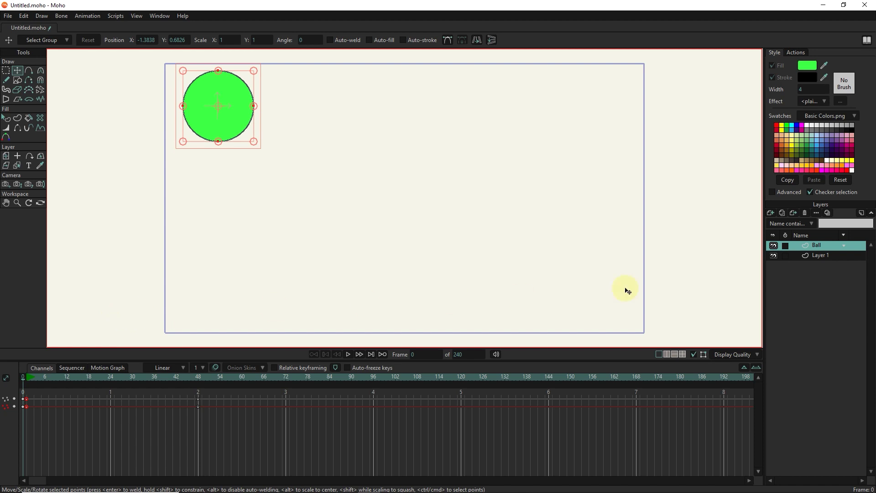
Duplicate the Ball layer into Ball 2, Ball 3, Ball 4 and Ball 5.
{"action": "left_click", "coordinate": [782, 213]}
{"action": "key", "text": "Return"}
{"action": "left_click", "coordinate": [781, 212]}
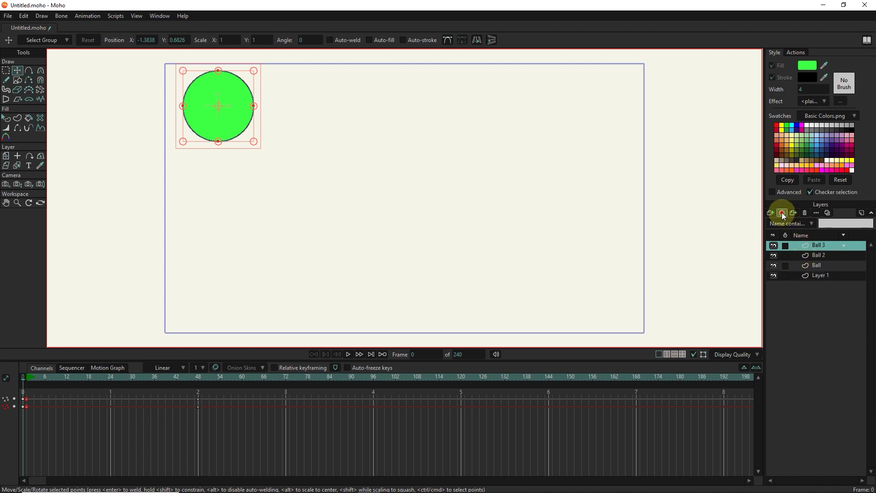
{"action": "left_click", "coordinate": [782, 213]}
{"action": "left_click", "coordinate": [782, 213]}
Select Ball 2 and slide its circle right with Transform Layer.
{"action": "left_click", "coordinate": [815, 275]}
{"action": "left_click", "coordinate": [3, 156]}
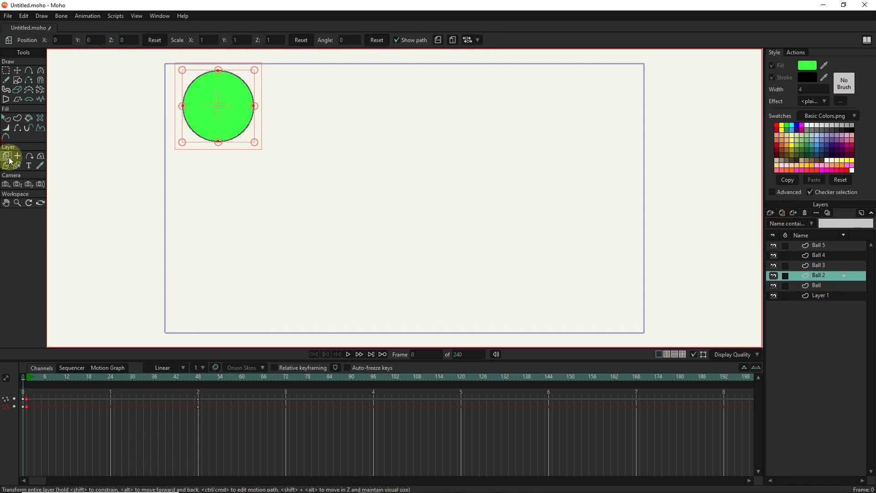
{"action": "left_click_drag", "start_coordinate": [222, 138], "coordinate": [323, 138]}
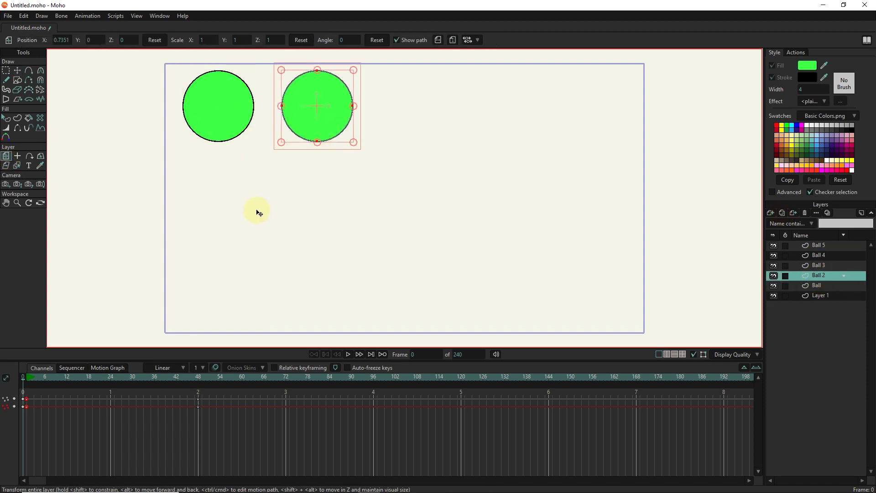
Move Ball 3, Ball 4 and Ball 5 progressively right to form a row.
{"action": "left_click", "coordinate": [313, 133]}
{"action": "left_click", "coordinate": [817, 265]}
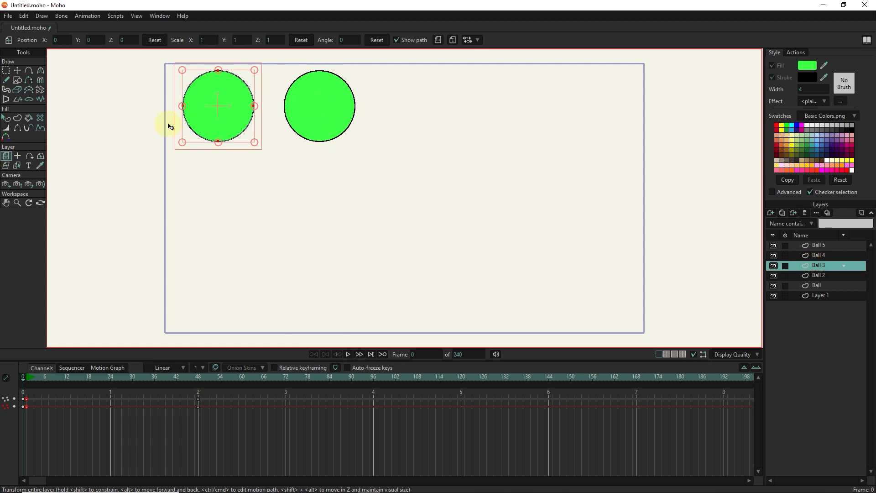
{"action": "left_click_drag", "start_coordinate": [211, 150], "coordinate": [422, 151]}
{"action": "left_click", "coordinate": [818, 255]}
{"action": "left_click_drag", "start_coordinate": [330, 110], "coordinate": [517, 145]}
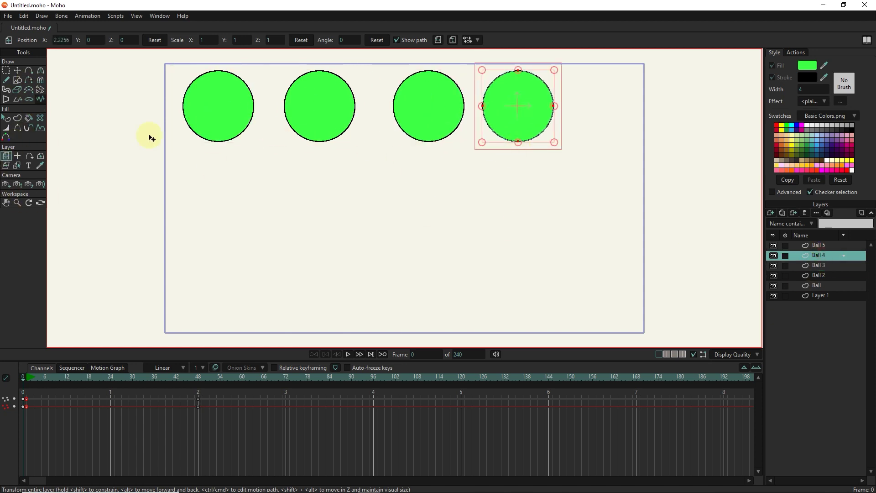
{"action": "left_click", "coordinate": [218, 136]}
{"action": "left_click_drag", "start_coordinate": [278, 160], "coordinate": [630, 141]}
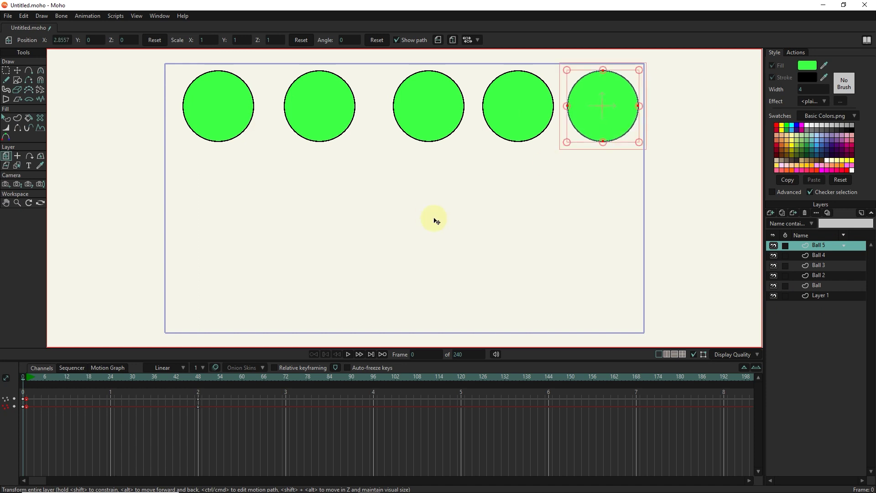
Nudge Ball 2, Ball 3 and Ball 4 slightly left for even spacing.
{"action": "left_click", "coordinate": [817, 276]}
{"action": "left_click_drag", "start_coordinate": [338, 117], "coordinate": [332, 118]}
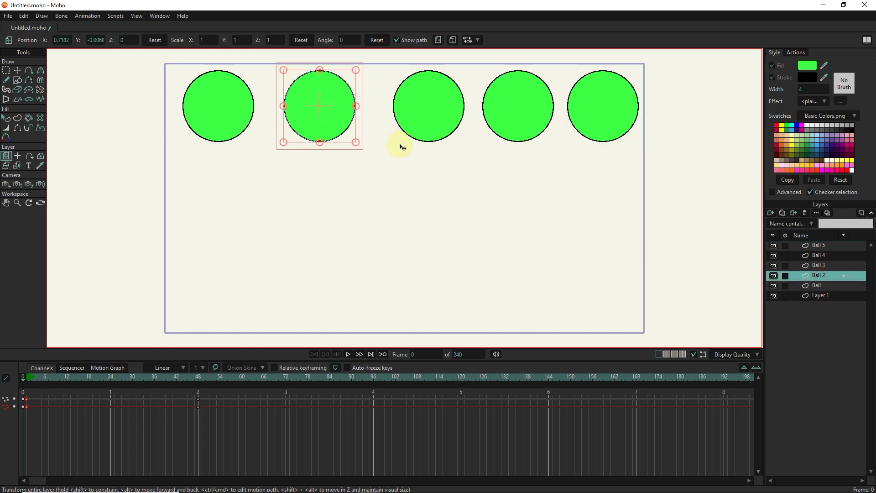
{"action": "left_click", "coordinate": [796, 267]}
{"action": "left_click_drag", "start_coordinate": [430, 119], "coordinate": [418, 119]}
{"action": "left_click", "coordinate": [780, 253]}
{"action": "left_click_drag", "start_coordinate": [360, 178], "coordinate": [351, 178]}
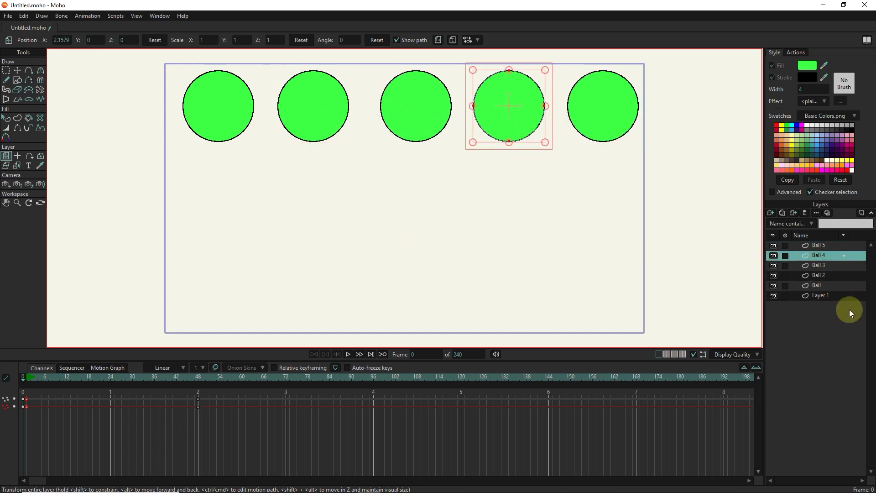
{"action": "left_click", "coordinate": [820, 275]}
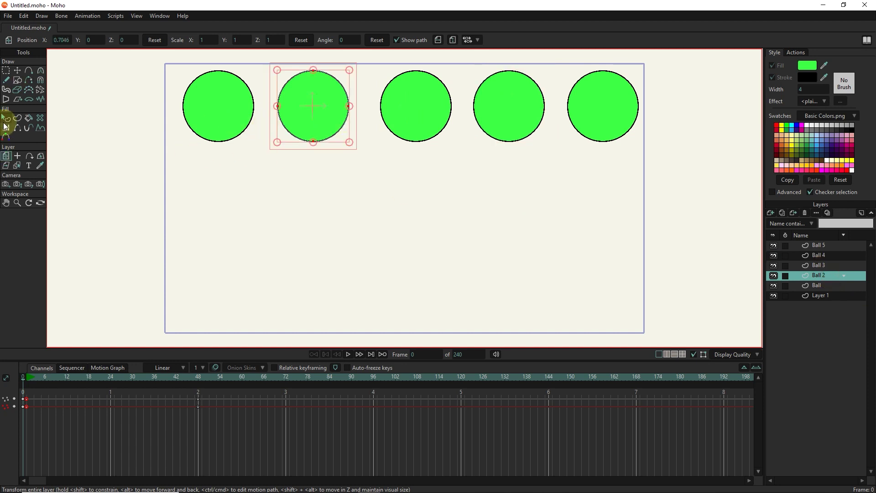
Give the second ball a dark grey fill.
{"action": "left_click", "coordinate": [6, 120]}
{"action": "left_click", "coordinate": [313, 106]}
{"action": "left_click", "coordinate": [807, 65]}
{"action": "left_click", "coordinate": [596, 290]}
{"action": "left_click", "coordinate": [718, 350]}
Give the third ball a light pink fill.
{"action": "left_click", "coordinate": [438, 111]}
{"action": "left_click", "coordinate": [807, 65]}
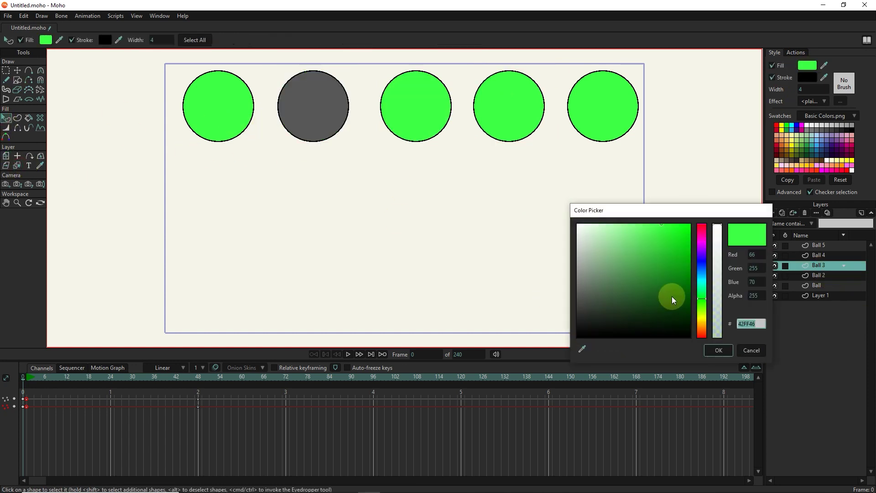
{"action": "left_click", "coordinate": [702, 235]}
{"action": "left_click", "coordinate": [718, 350]}
{"action": "left_click", "coordinate": [17, 165]}
Give the fourth ball a light blue fill.
{"action": "left_click", "coordinate": [509, 106]}
{"action": "left_click", "coordinate": [5, 118]}
{"action": "left_click", "coordinate": [508, 106]}
{"action": "left_click", "coordinate": [807, 65]}
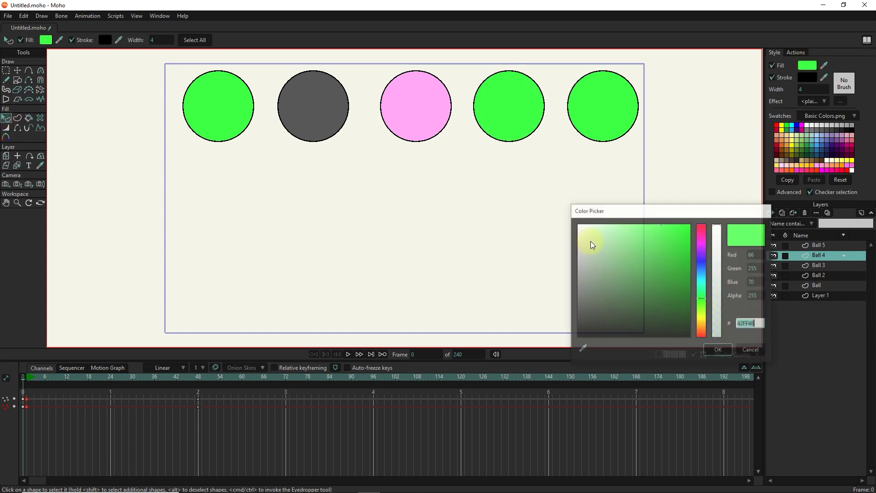
{"action": "left_click", "coordinate": [701, 226]}
{"action": "left_click", "coordinate": [701, 263]}
{"action": "left_click", "coordinate": [718, 350]}
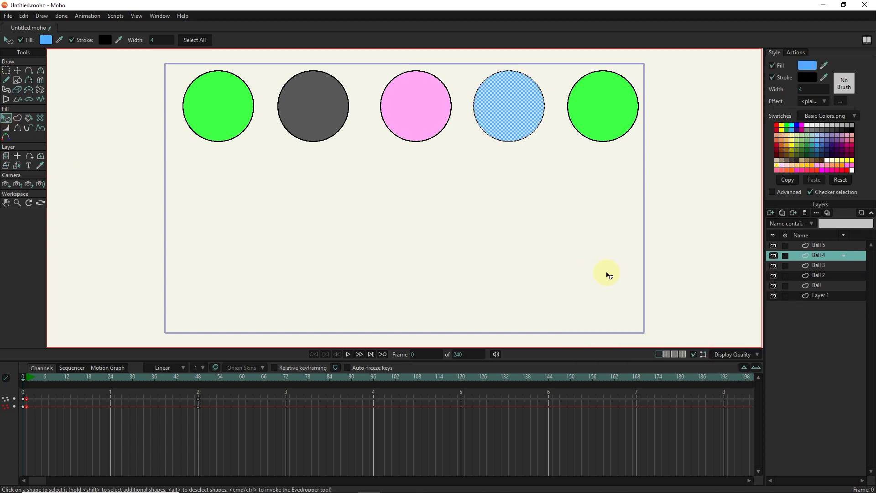
Give the fifth ball an orange fill.
{"action": "left_click", "coordinate": [601, 121]}
{"action": "left_click", "coordinate": [807, 65]}
{"action": "left_click", "coordinate": [701, 327]}
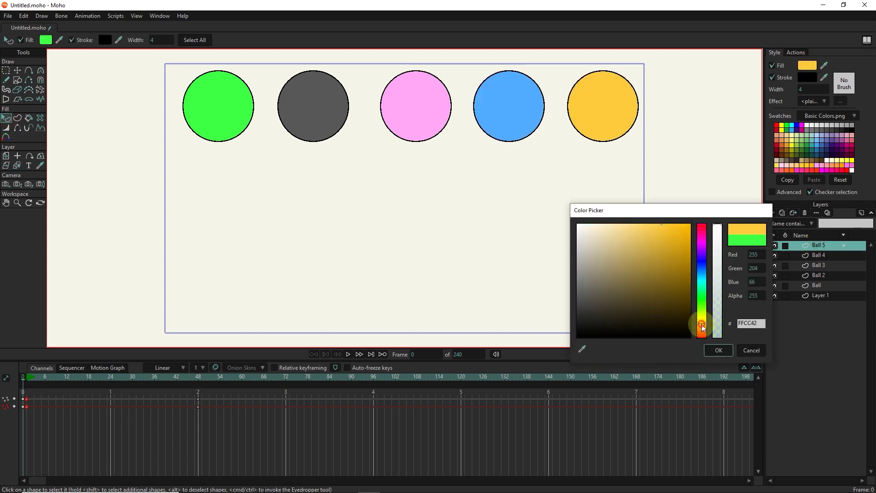
{"action": "left_click", "coordinate": [718, 350]}
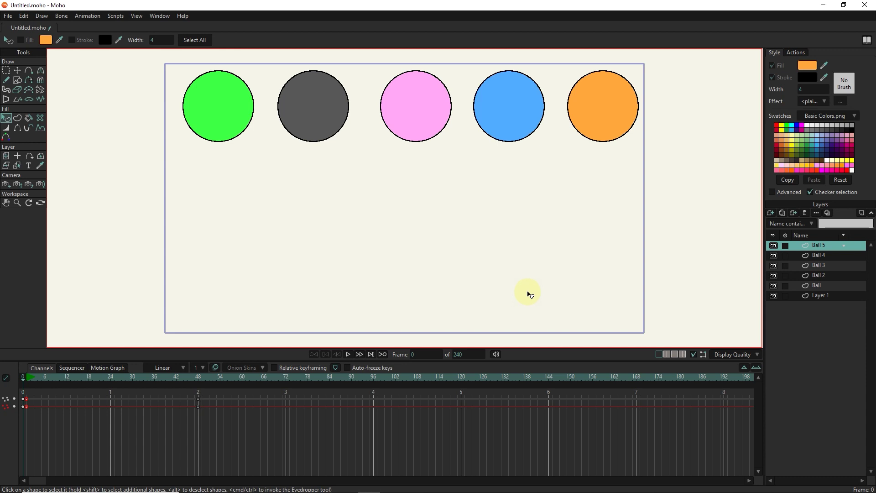
{"action": "left_click", "coordinate": [348, 354]}
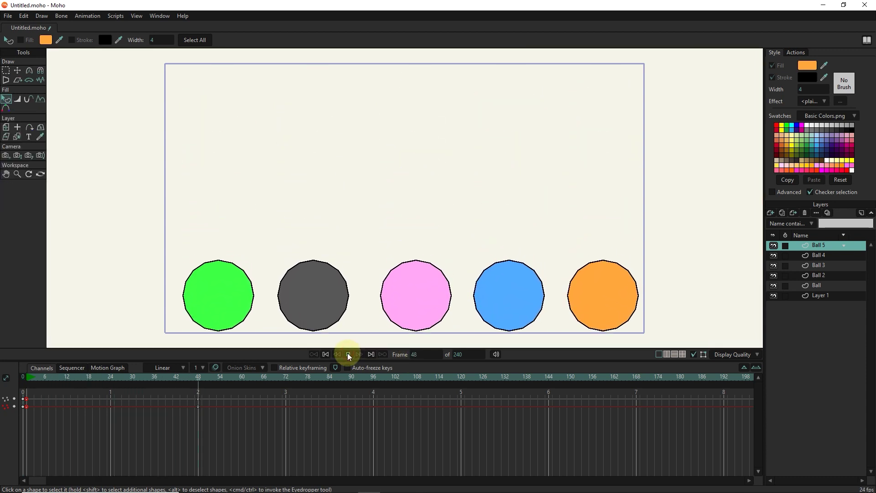
{"action": "left_click", "coordinate": [348, 354]}
{"action": "left_click_drag", "start_coordinate": [190, 380], "coordinate": [20, 367]}
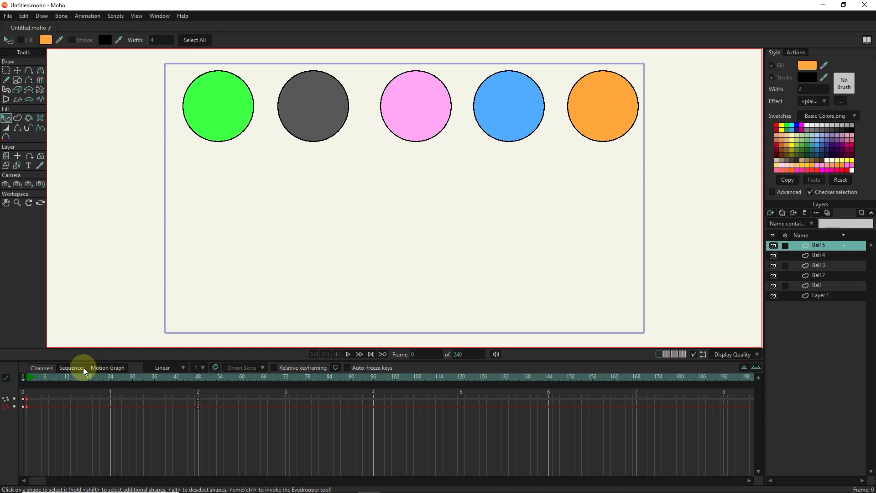
Show the Sequencer and click through the layer rows from Layer 1 to Ball 5.
{"action": "left_click", "coordinate": [72, 367]}
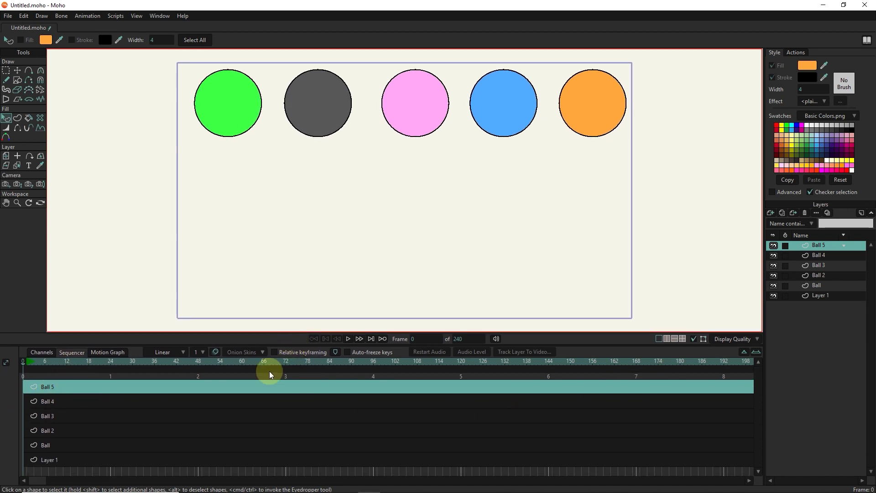
{"action": "left_click", "coordinate": [54, 459]}
{"action": "left_click", "coordinate": [70, 446]}
{"action": "left_click", "coordinate": [78, 429]}
{"action": "left_click", "coordinate": [87, 414]}
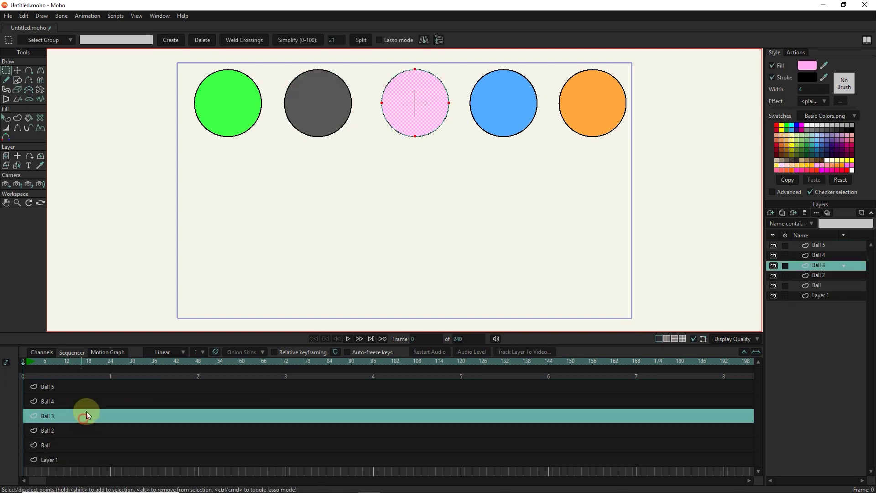
{"action": "left_click", "coordinate": [88, 402]}
{"action": "left_click", "coordinate": [96, 386]}
{"action": "left_click", "coordinate": [75, 445]}
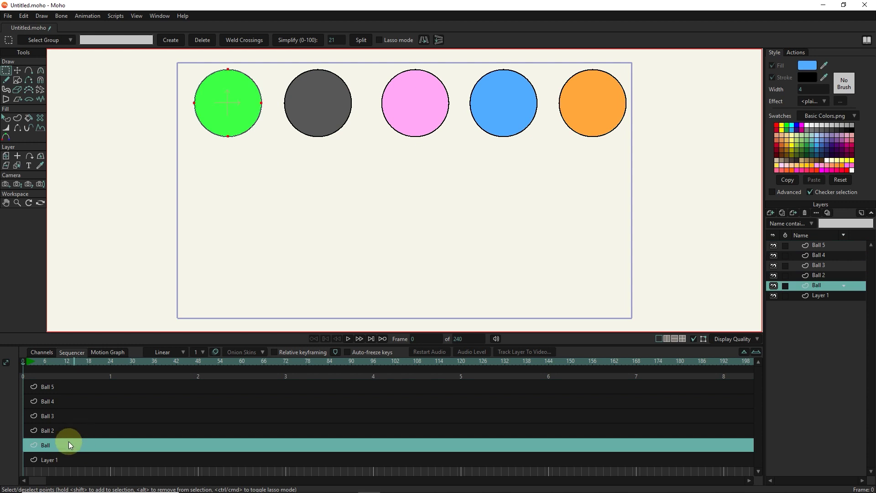
Drag the Ball 2–Ball 5 bars right so each starts about six frames after the previous.
{"action": "left_click", "coordinate": [78, 429]}
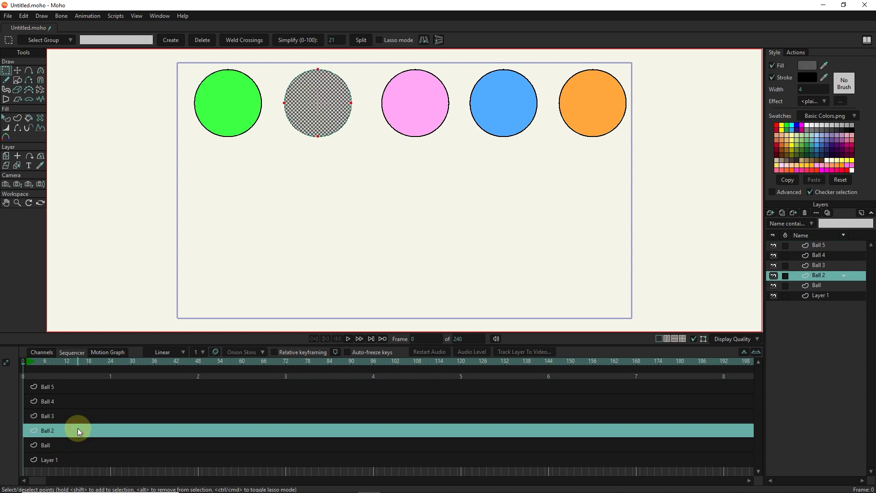
{"action": "mouse_move", "coordinate": [87, 430]}
{"action": "left_mouse_down"}
{"action": "mouse_move", "coordinate": [103, 431]}
{"action": "mouse_move", "coordinate": [89, 433]}
{"action": "mouse_move", "coordinate": [98, 421]}
{"action": "left_mouse_up"}
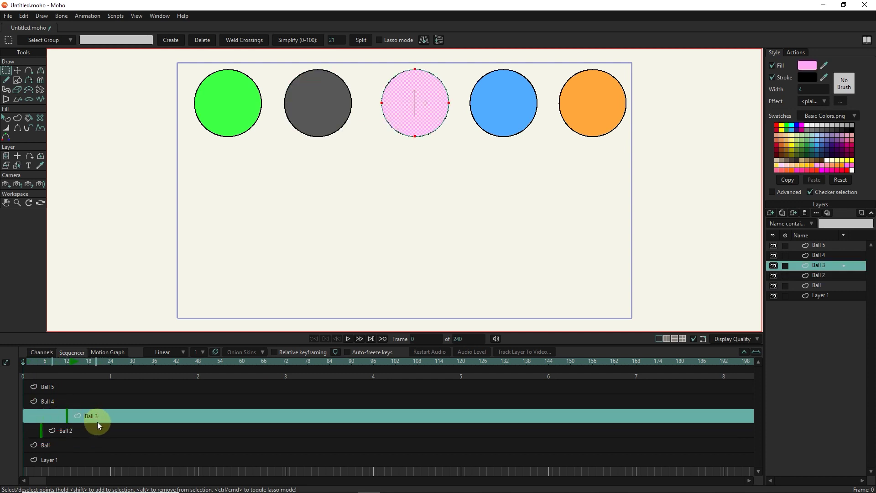
{"action": "left_click_drag", "start_coordinate": [62, 398], "coordinate": [145, 409]}
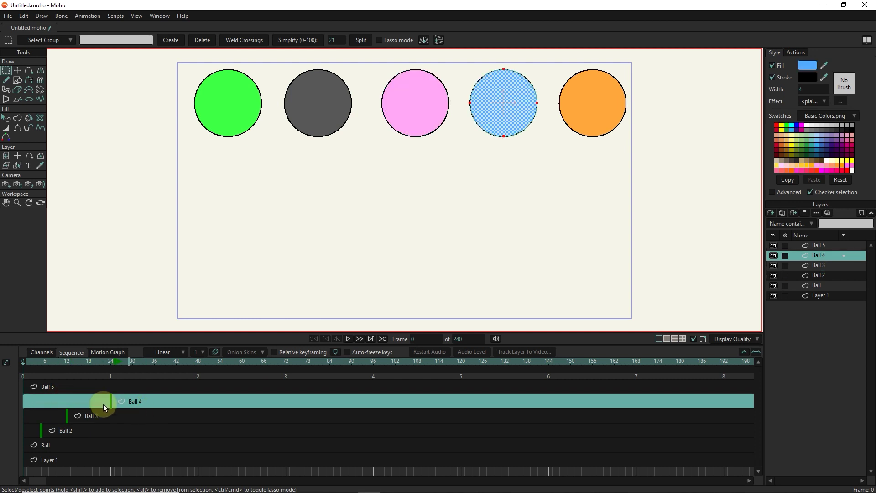
{"action": "left_click_drag", "start_coordinate": [103, 388], "coordinate": [162, 397]}
{"action": "left_click_drag", "start_coordinate": [121, 364], "coordinate": [139, 365]}
{"action": "key", "text": "ctrl+shift+Left"}
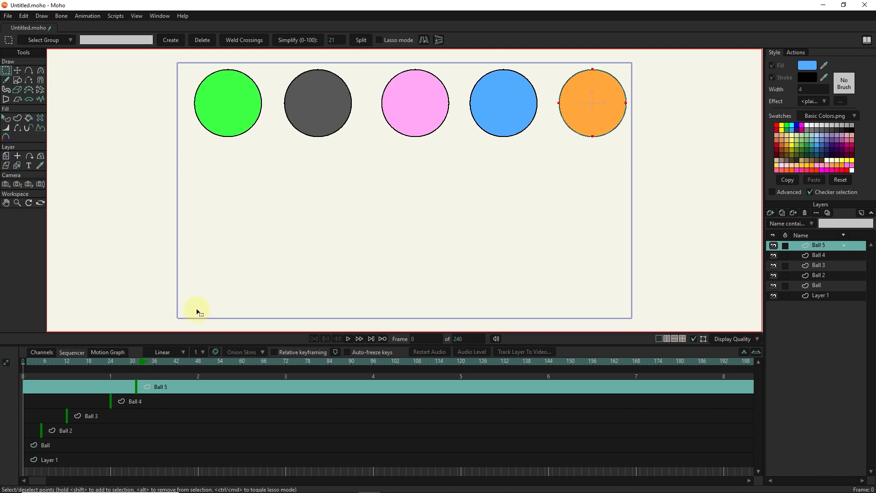
{"action": "left_click_drag", "start_coordinate": [130, 405], "coordinate": [106, 403]}
{"action": "left_click_drag", "start_coordinate": [173, 386], "coordinate": [120, 388]}
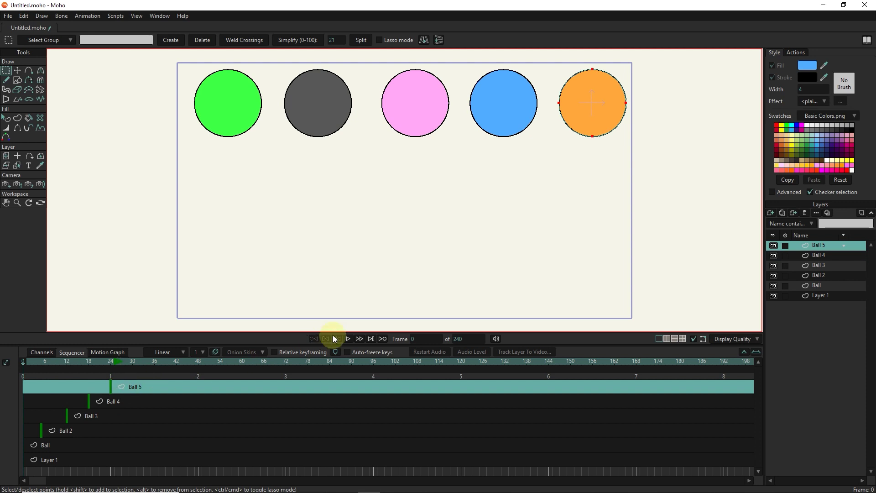
{"action": "left_click", "coordinate": [348, 338]}
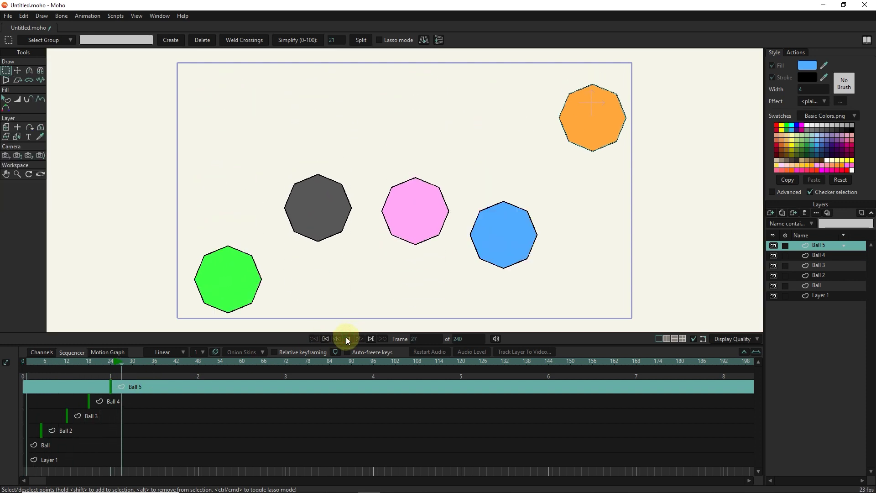
{"action": "left_click", "coordinate": [348, 338]}
{"action": "left_click", "coordinate": [830, 297]}
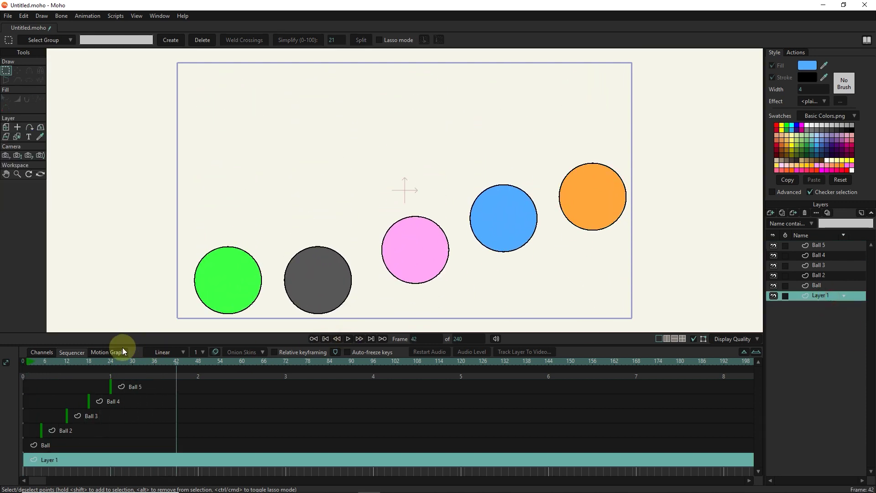
{"action": "left_click", "coordinate": [23, 361]}
{"action": "left_click", "coordinate": [348, 338]}
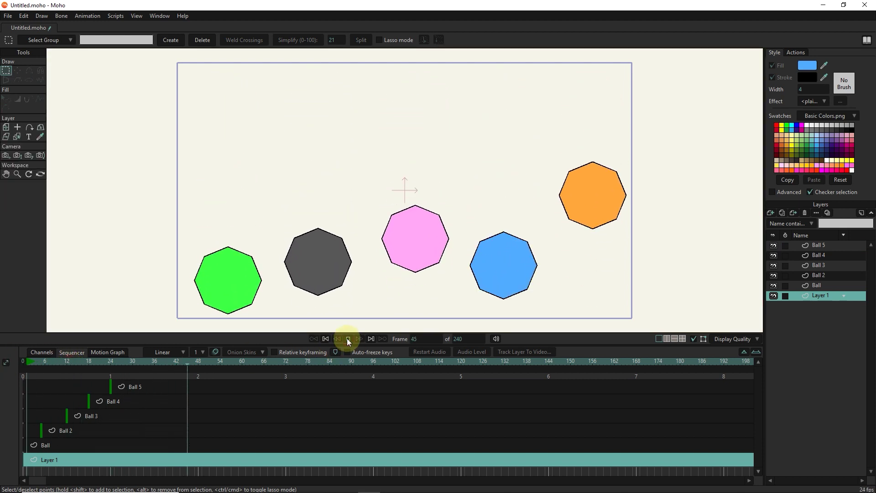
{"action": "left_click", "coordinate": [347, 339]}
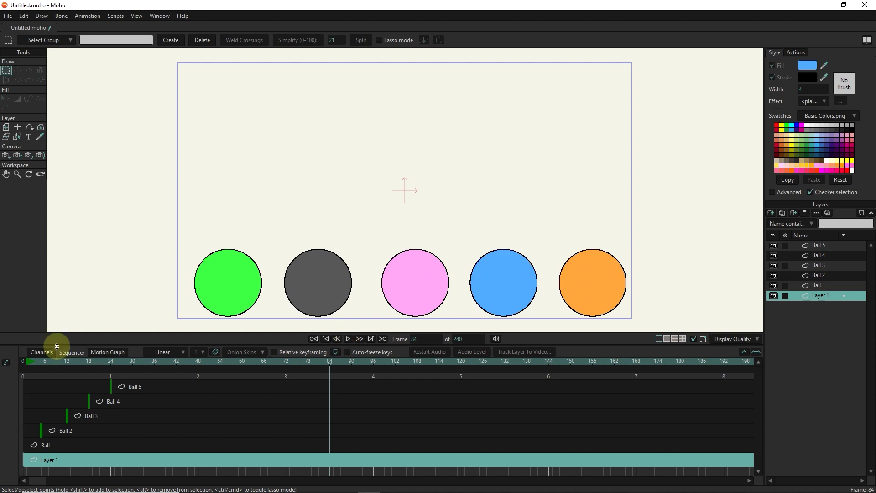
{"action": "left_click_drag", "start_coordinate": [66, 362], "coordinate": [149, 363]}
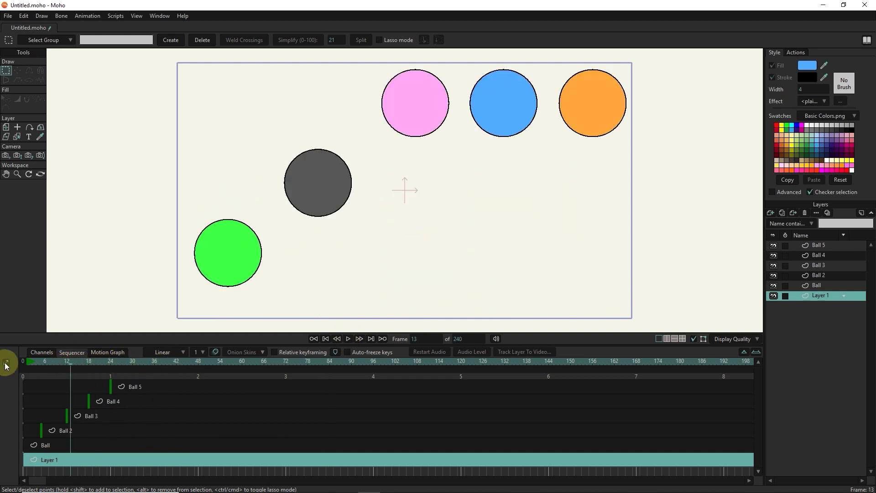
{"action": "left_click_drag", "start_coordinate": [6, 365], "coordinate": [27, 382]}
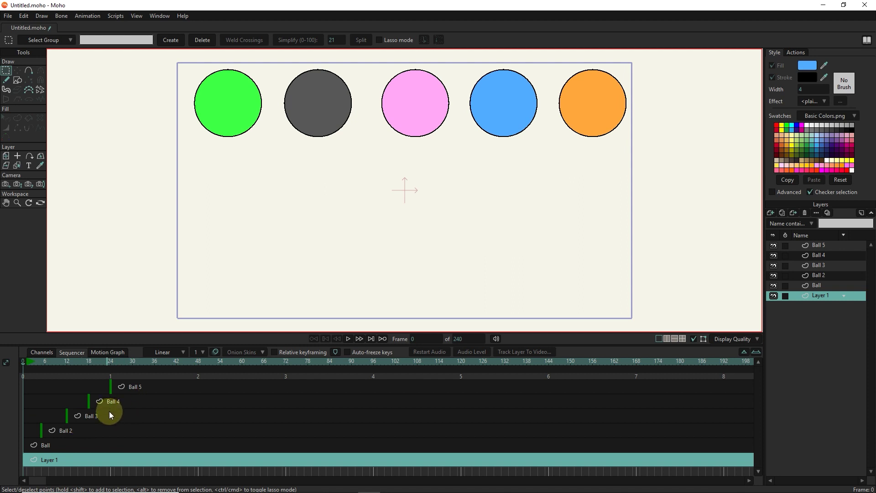